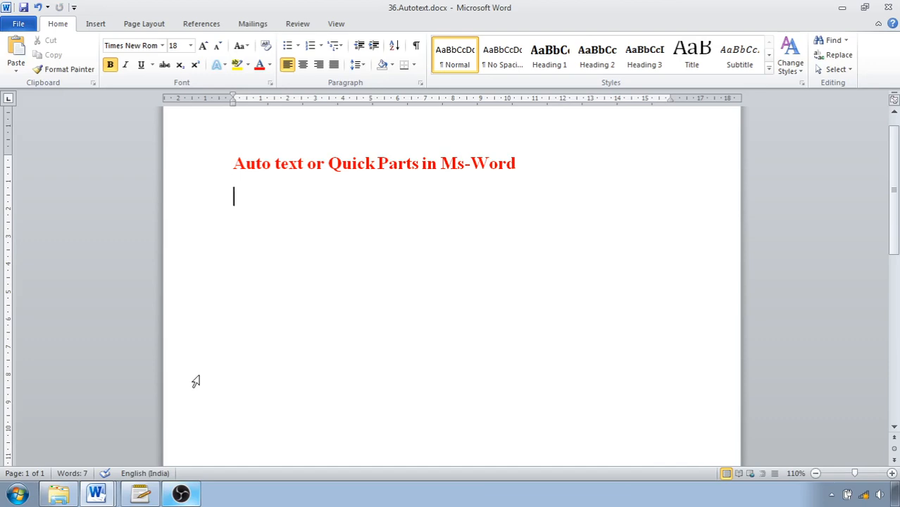
- Add the lines "Channel name:- TechSchool", "Platform:-YouTube" and "Basic computer software to advance languages" under the heading
{"action": "type", "text": "Channel name:- TechSchool Platform:-YouTube Basic computer software to advance languages"}
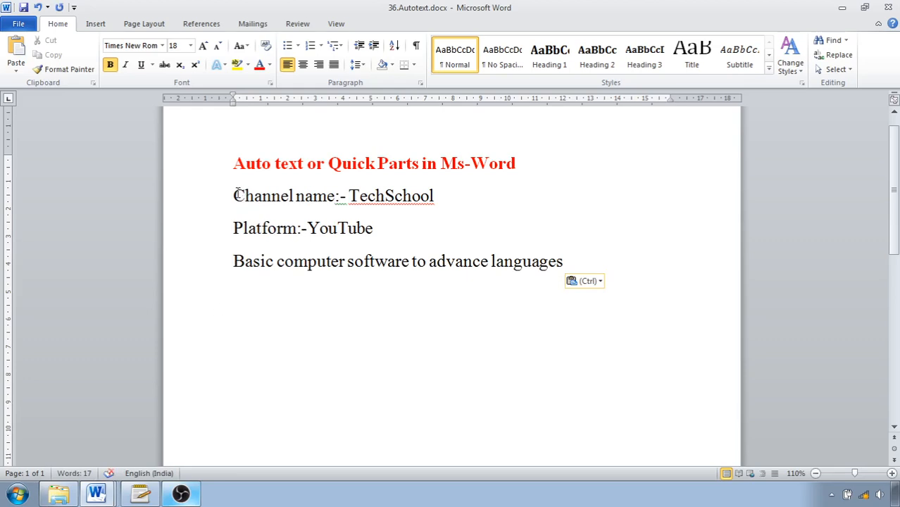
{"action": "left_click_drag", "start_coordinate": [233, 197], "coordinate": [568, 261]}
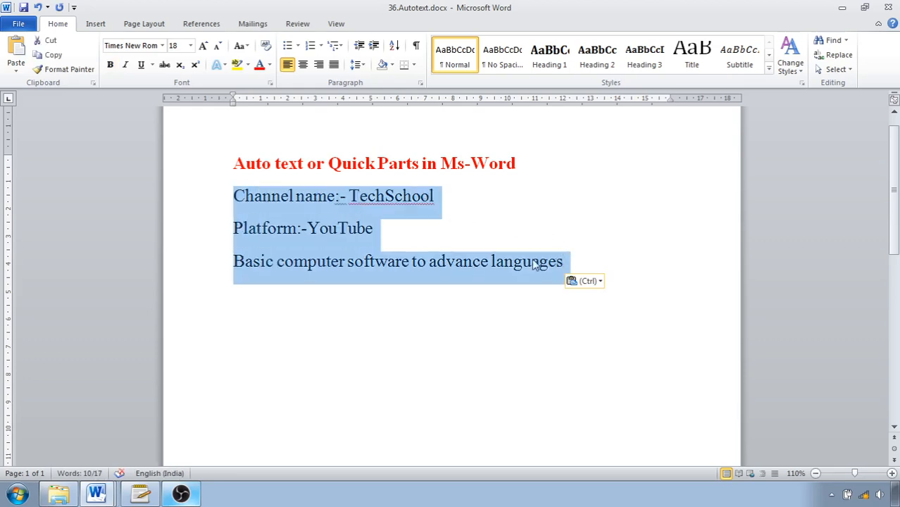
{"action": "left_click", "coordinate": [99, 25]}
{"action": "left_click", "coordinate": [595, 71]}
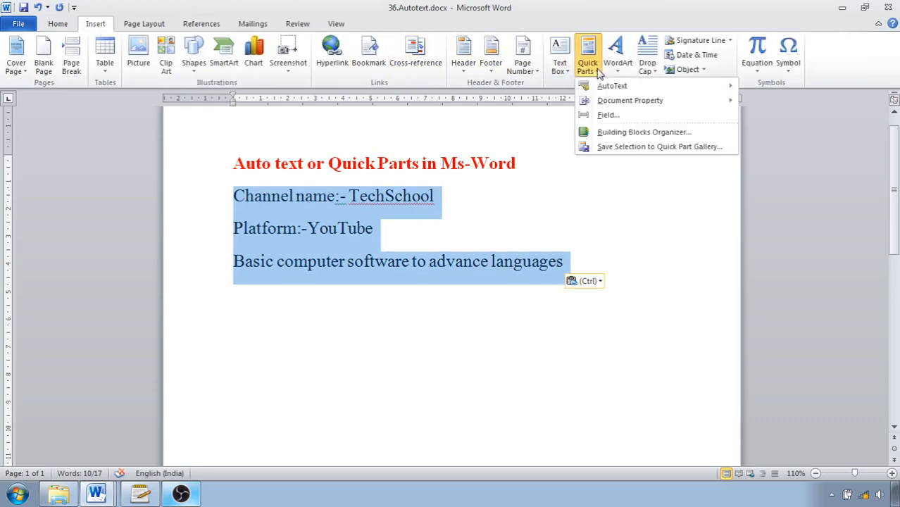
{"action": "mouse_move", "coordinate": [604, 89]}
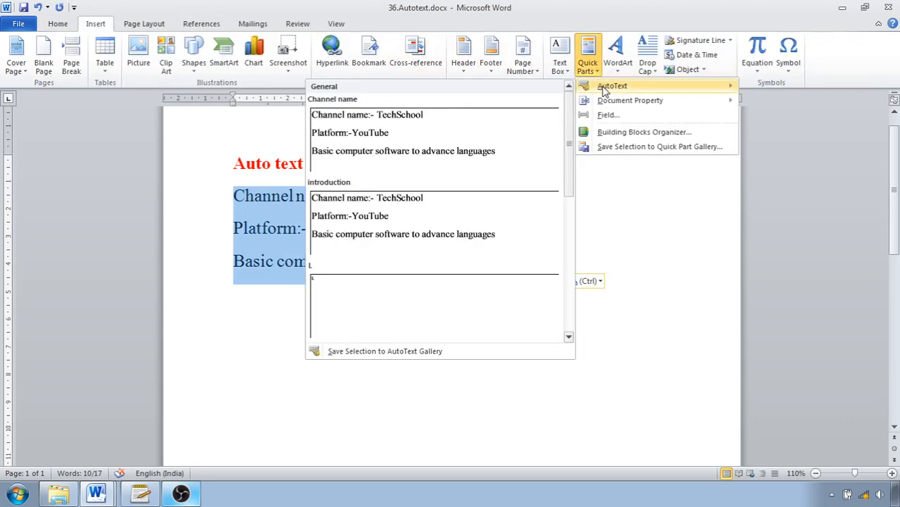
{"action": "left_click", "coordinate": [407, 351]}
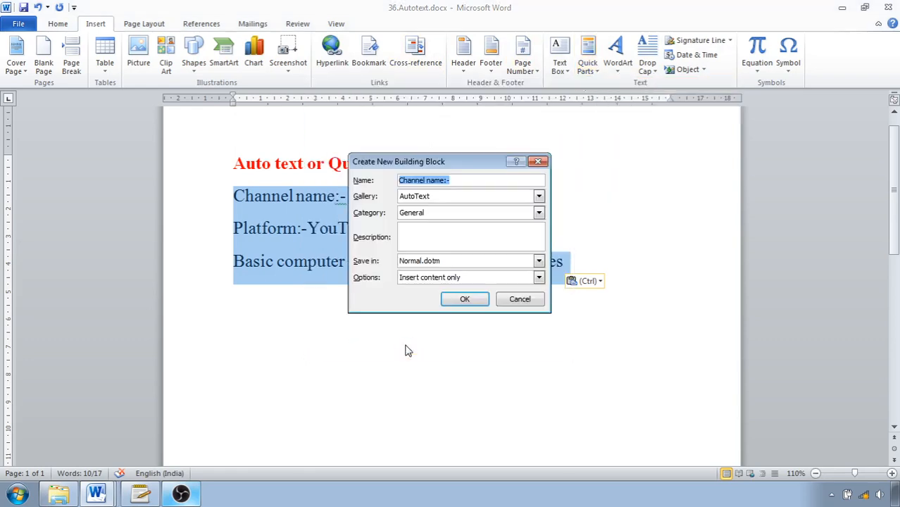
{"action": "left_click", "coordinate": [448, 181]}
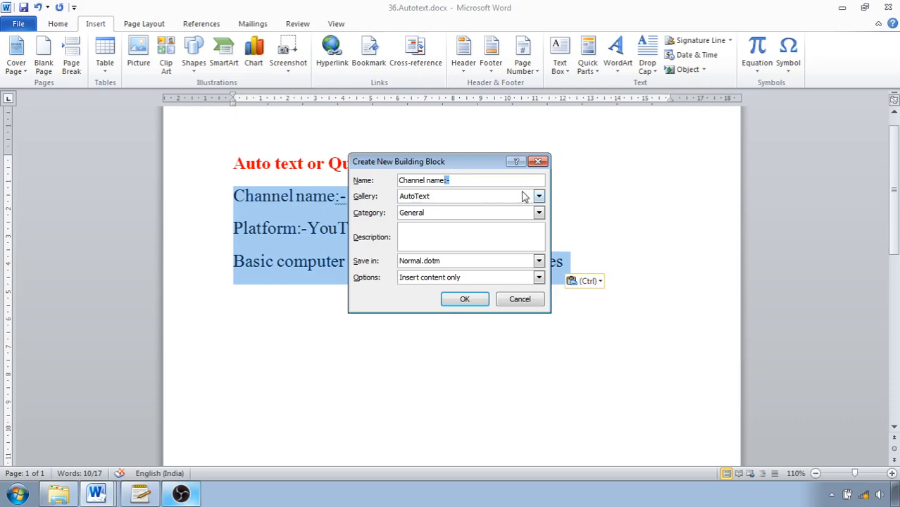
{"action": "key", "text": "BackSpace"}
{"action": "left_click_drag", "start_coordinate": [445, 181], "coordinate": [397, 182]}
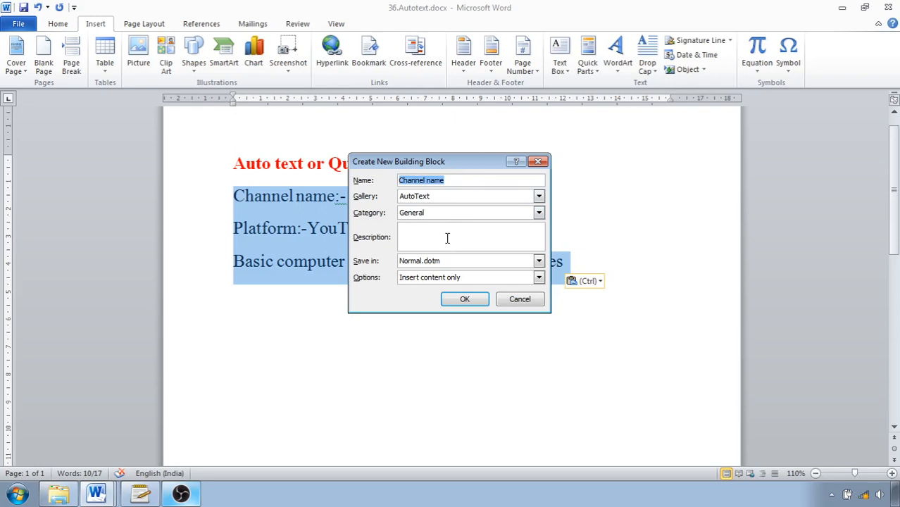
{"action": "left_click", "coordinate": [451, 197]}
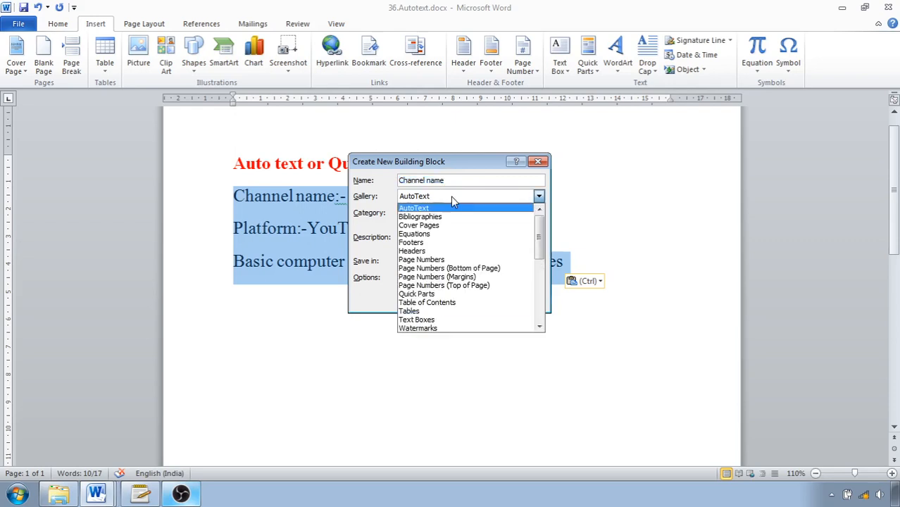
{"action": "left_click", "coordinate": [451, 196]}
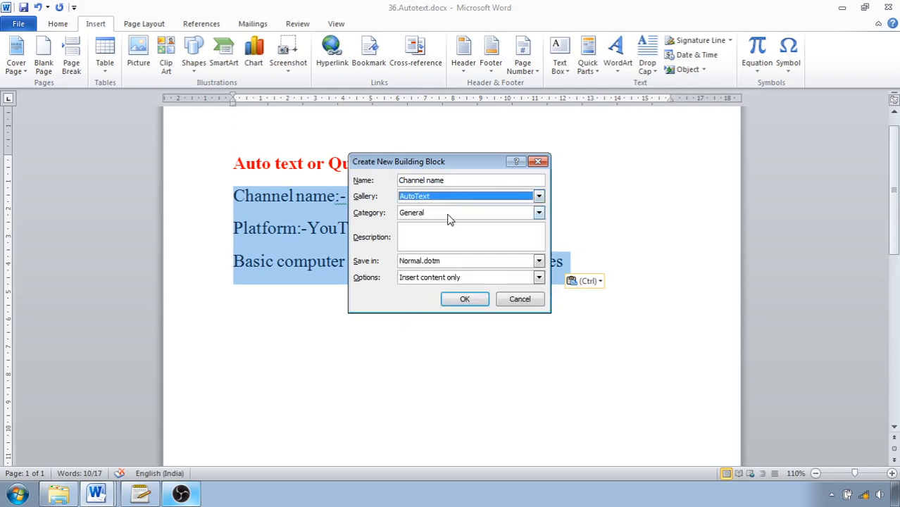
{"action": "left_click", "coordinate": [448, 216]}
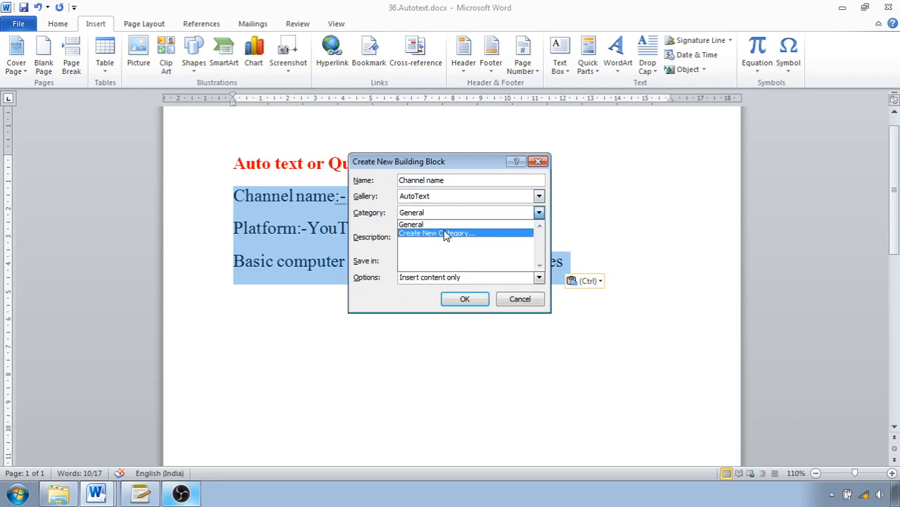
{"action": "left_click", "coordinate": [398, 306]}
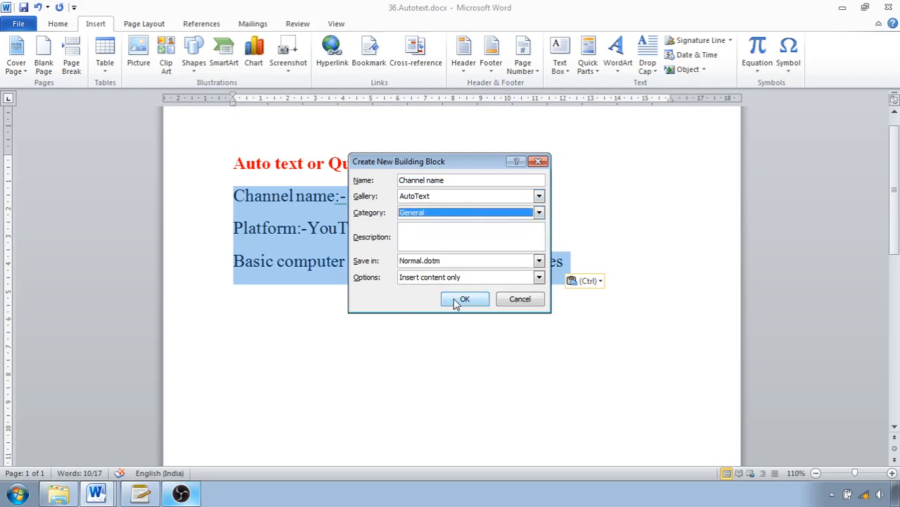
{"action": "left_click", "coordinate": [510, 301]}
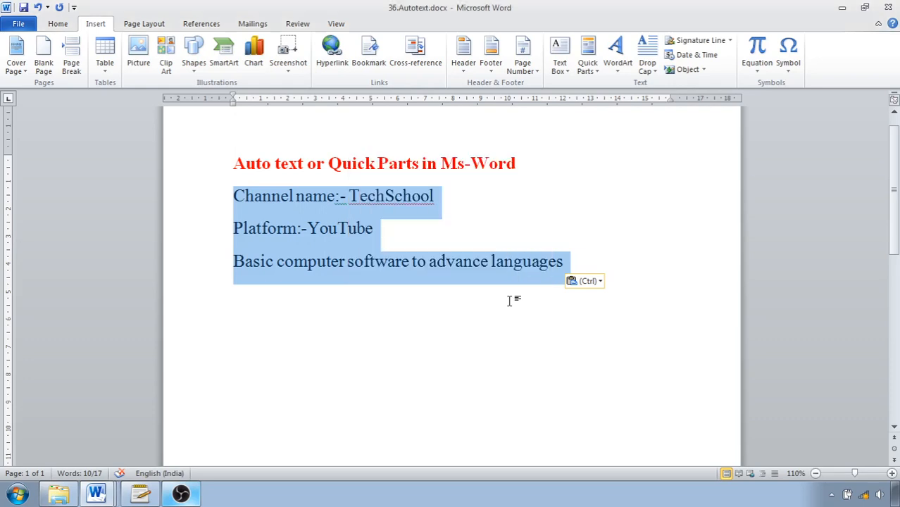
- Set the empty line below the three lines of text to black, non-bold formatting
{"action": "left_click", "coordinate": [279, 352]}
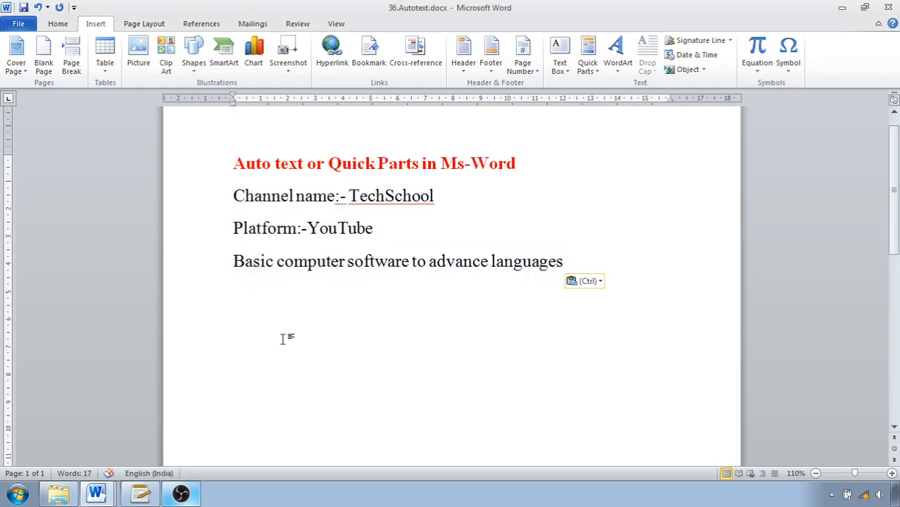
{"action": "type", "text": "ch"}
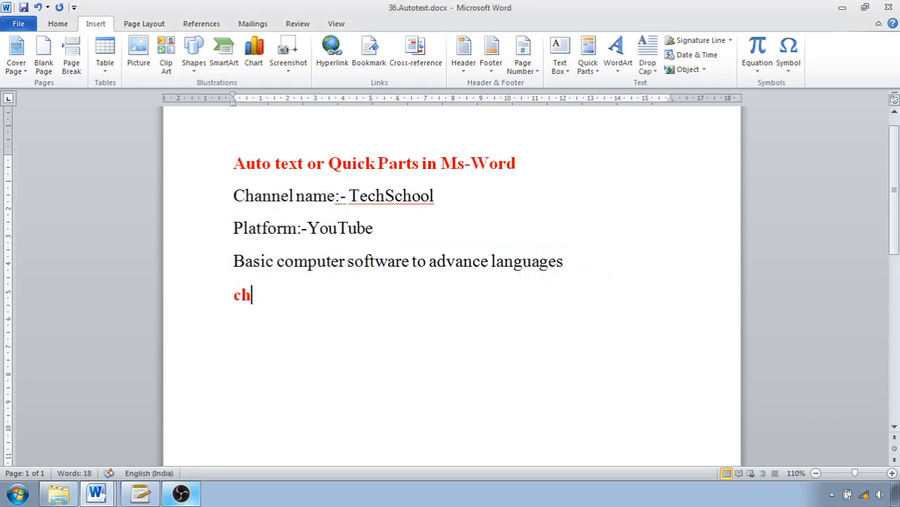
{"action": "key", "text": "BackSpace"}
{"action": "key", "text": "BackSpace"}
{"action": "left_click", "coordinate": [58, 23]}
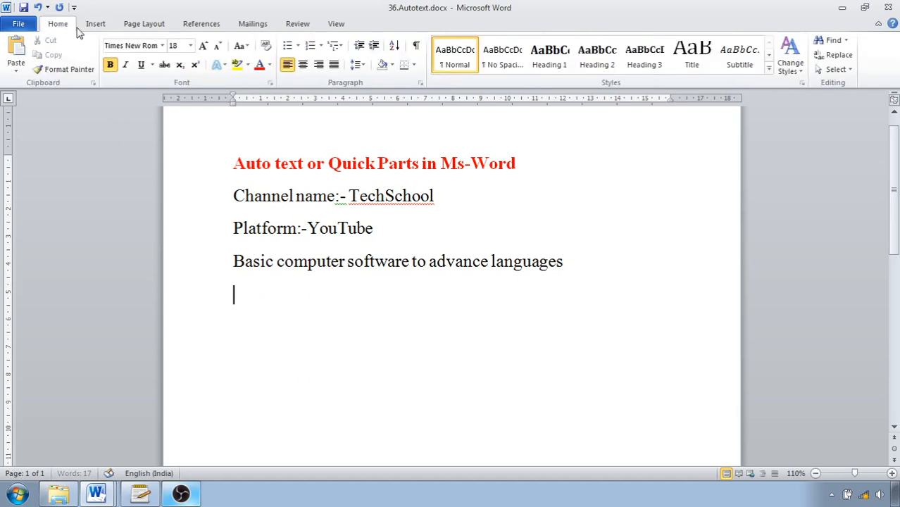
{"action": "left_click", "coordinate": [269, 64]}
{"action": "left_click", "coordinate": [276, 80]}
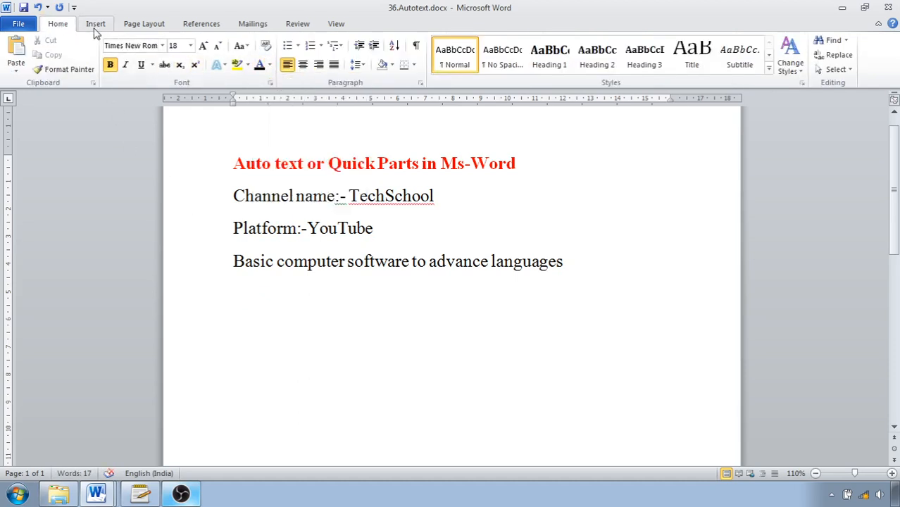
{"action": "type", "text": "ch"}
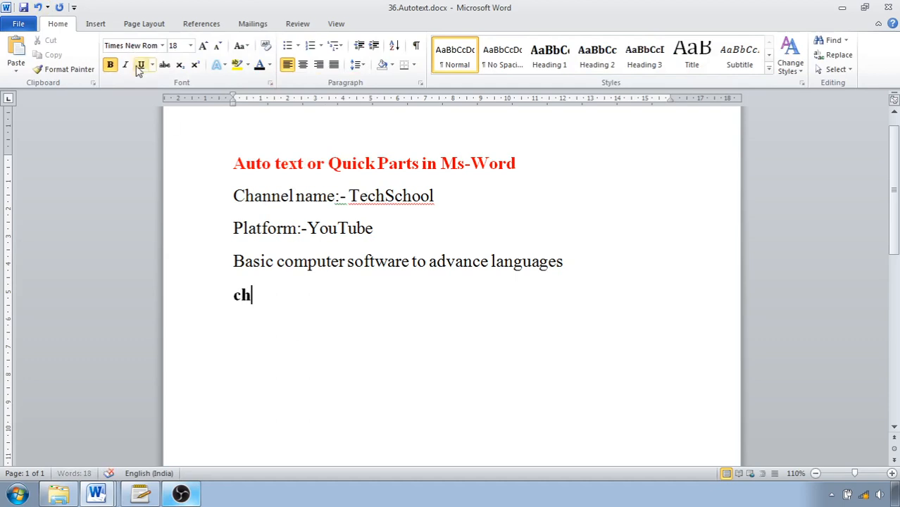
{"action": "left_click", "coordinate": [113, 64]}
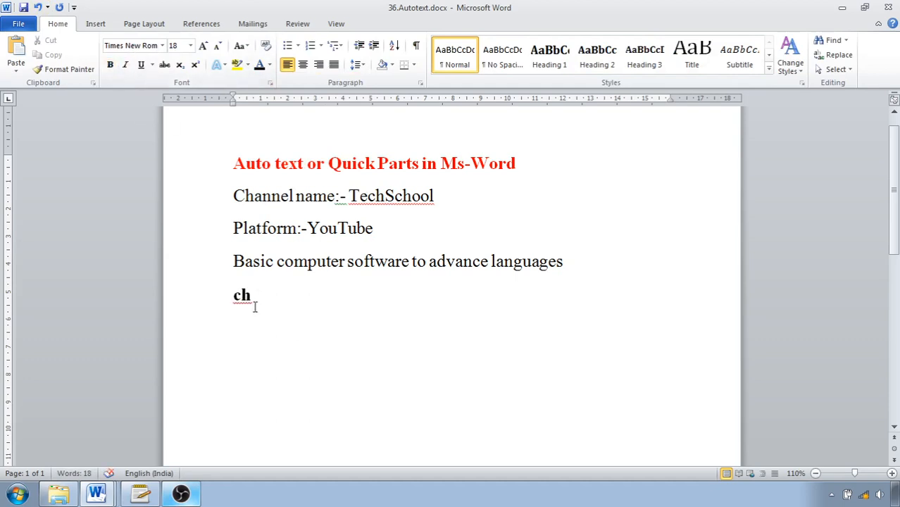
{"action": "key", "text": "BackSpace"}
{"action": "key", "text": "BackSpace"}
- Insert the saved Channel name AutoText entry on the empty line by entering "Chan" and accepting the suggestion
{"action": "left_click", "coordinate": [574, 263]}
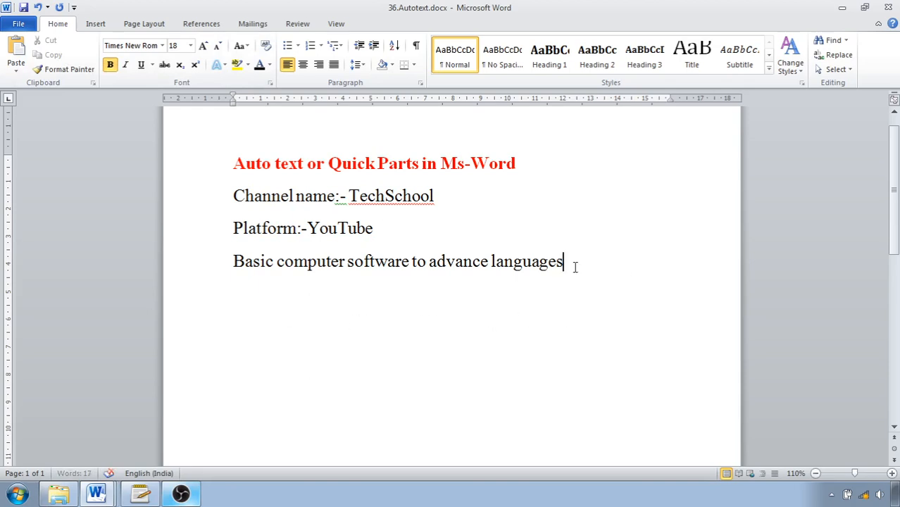
{"action": "key", "text": "Down"}
{"action": "type", "text": "c"}
{"action": "key", "text": "BackSpace"}
{"action": "type", "text": "C"}
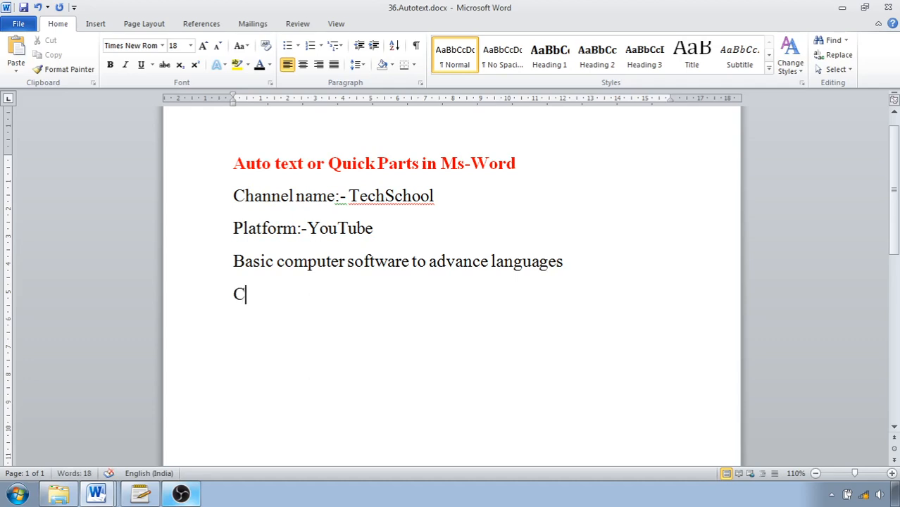
{"action": "type", "text": "han"}
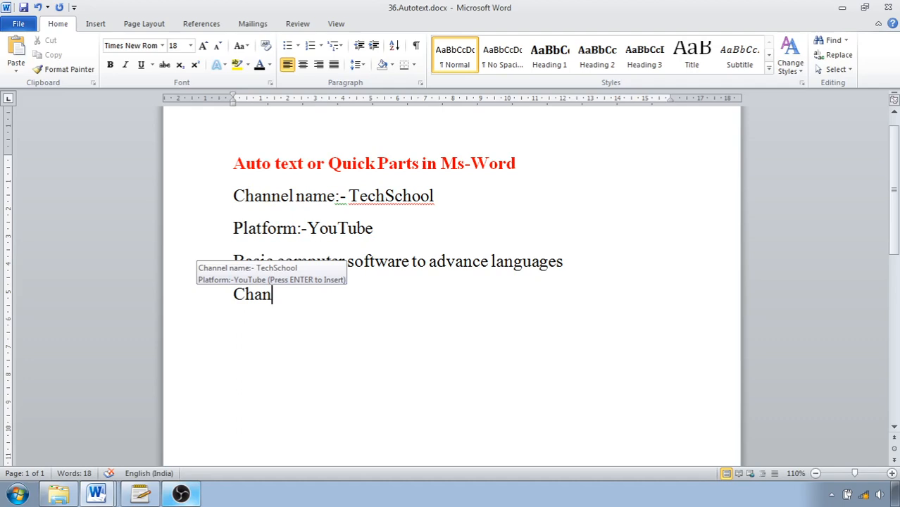
{"action": "key", "text": "Return"}
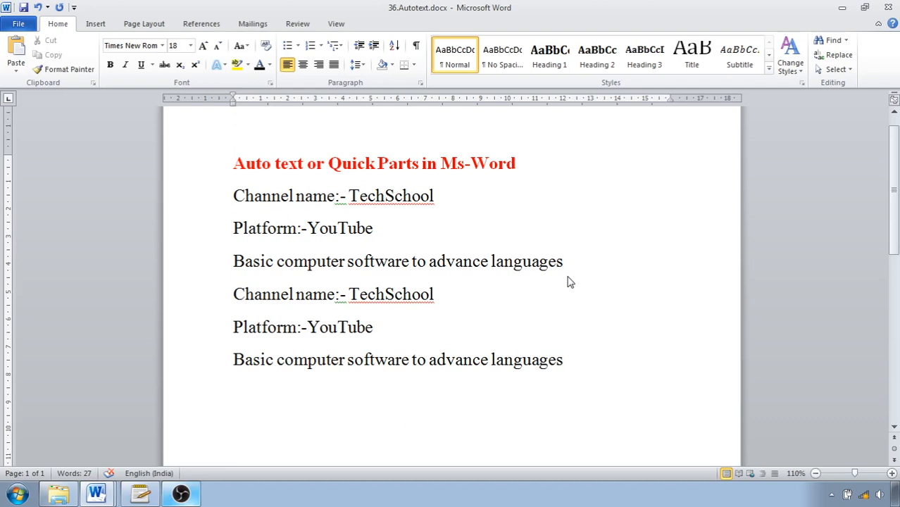
- Write "MS-Word is word processing software." on the line below the inserted AutoText
{"action": "type", "text": "MS-Word"}
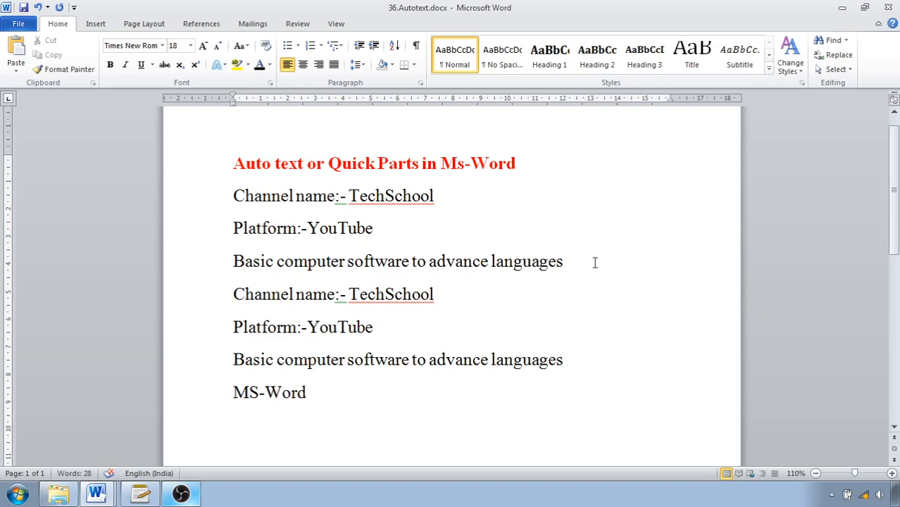
{"action": "type", "text": " is word "}
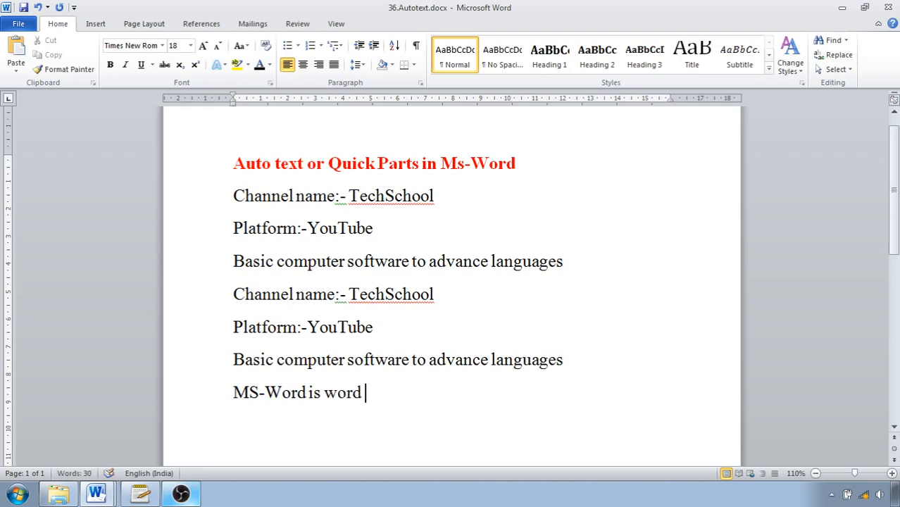
{"action": "type", "text": "processi"}
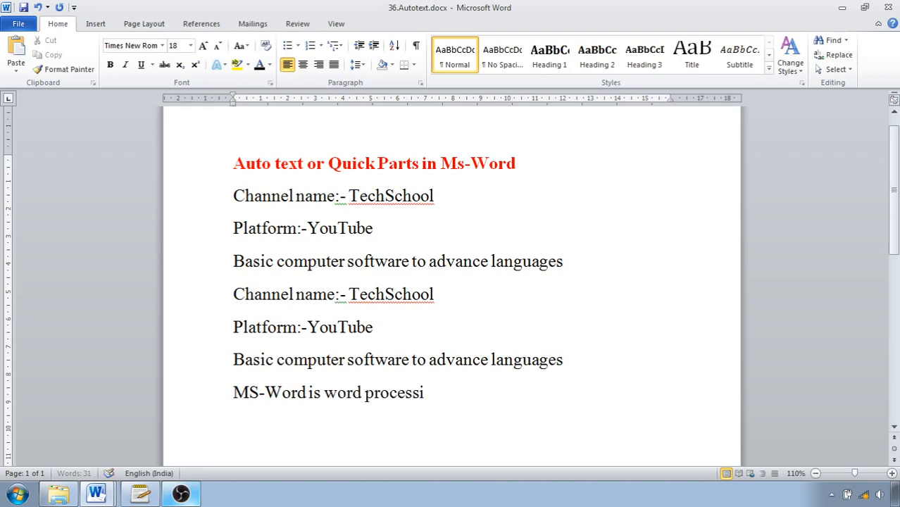
{"action": "type", "text": "ng software."}
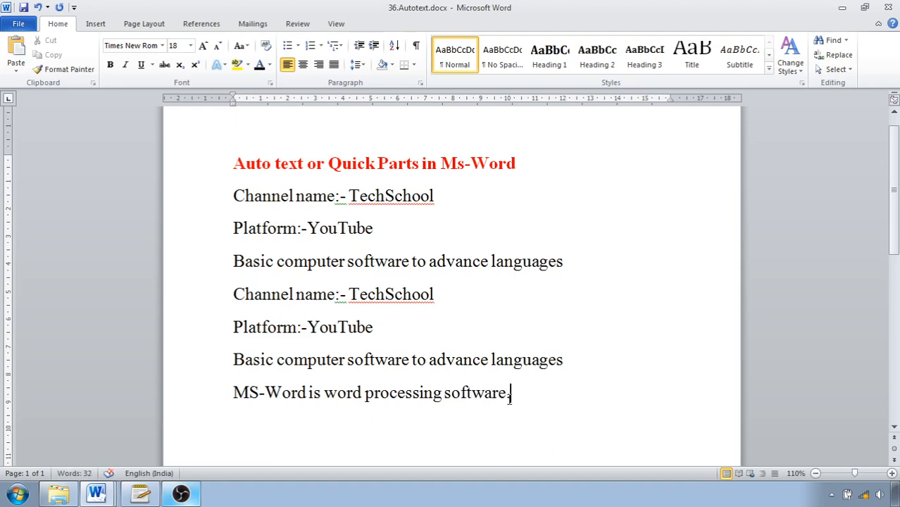
- Save the sentence "MS-Word is word processing software." to the AutoText gallery as "MS-Word is word" in the General category
{"action": "left_click_drag", "start_coordinate": [511, 395], "coordinate": [233, 395]}
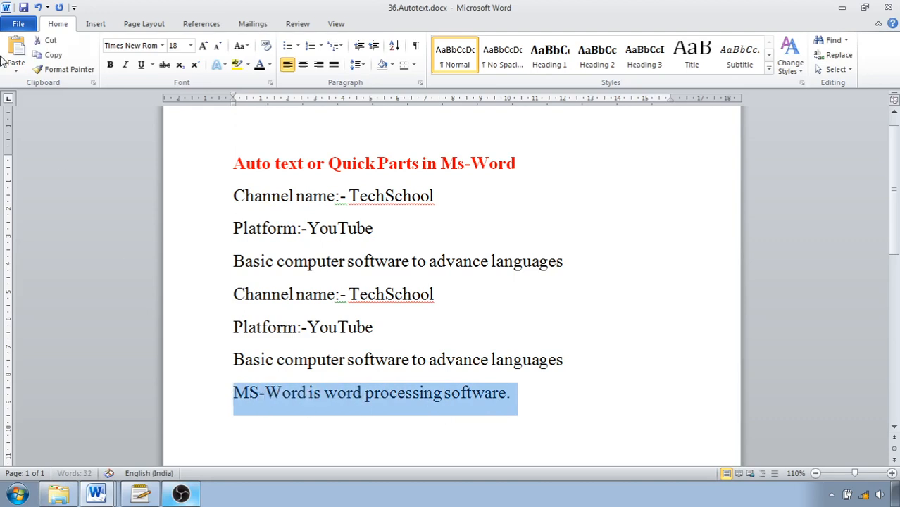
{"action": "left_click", "coordinate": [95, 24]}
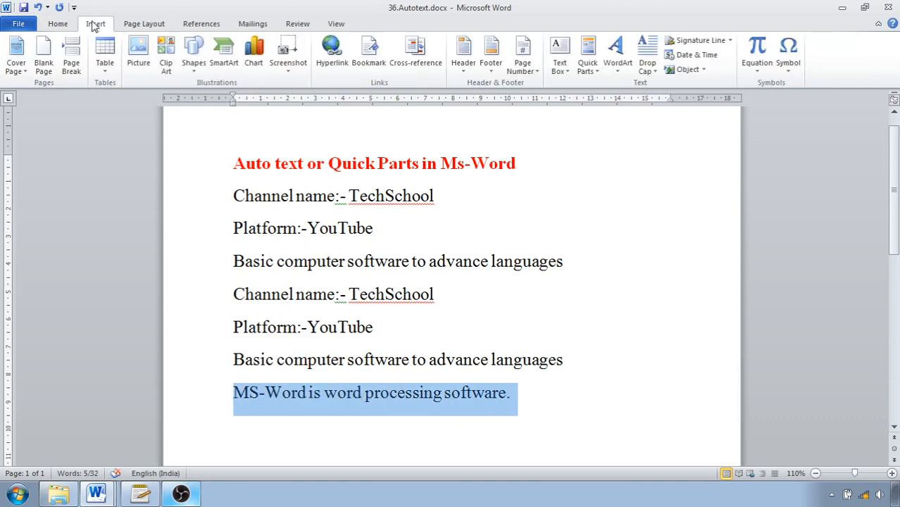
{"action": "left_click", "coordinate": [599, 74]}
{"action": "mouse_move", "coordinate": [601, 85]}
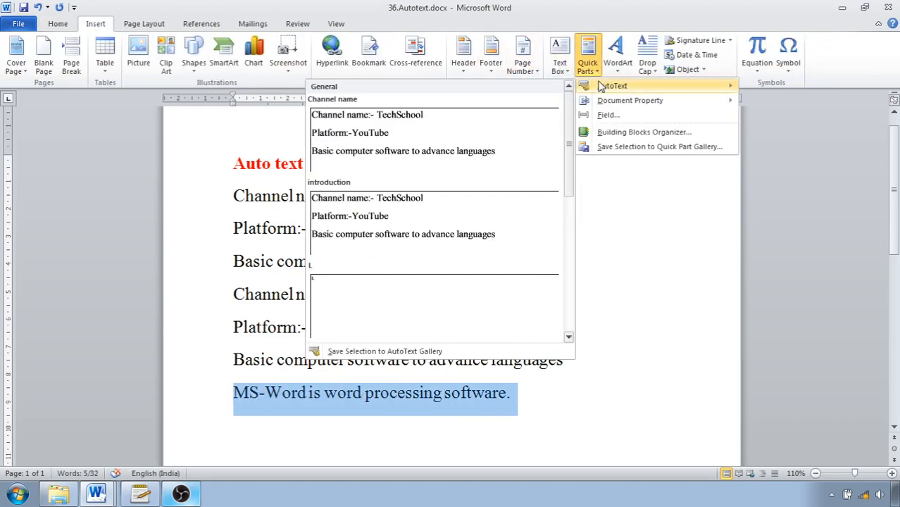
{"action": "left_click", "coordinate": [419, 352]}
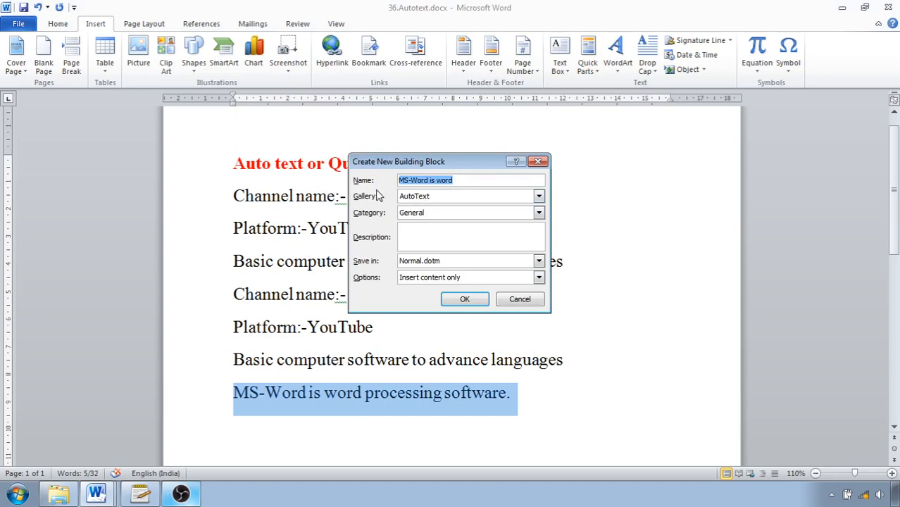
{"action": "left_click", "coordinate": [421, 213]}
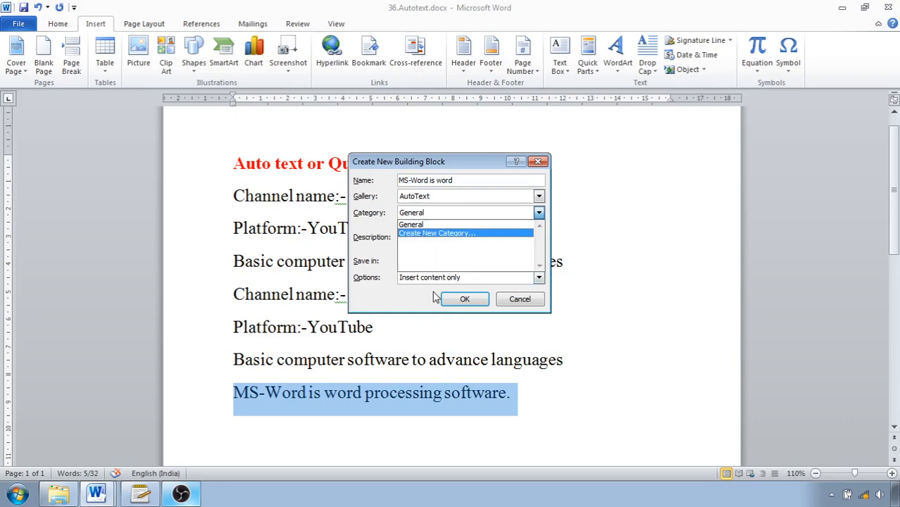
{"action": "left_click", "coordinate": [459, 297]}
{"action": "left_click", "coordinate": [458, 298]}
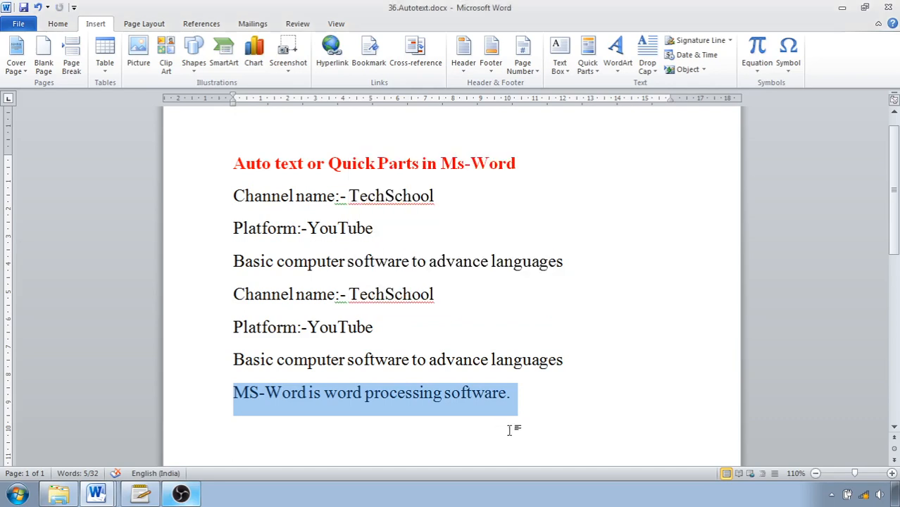
- Enter "MS-Word is" on a new line below the saved sentence
{"action": "left_click", "coordinate": [538, 401]}
{"action": "key", "text": "Return"}
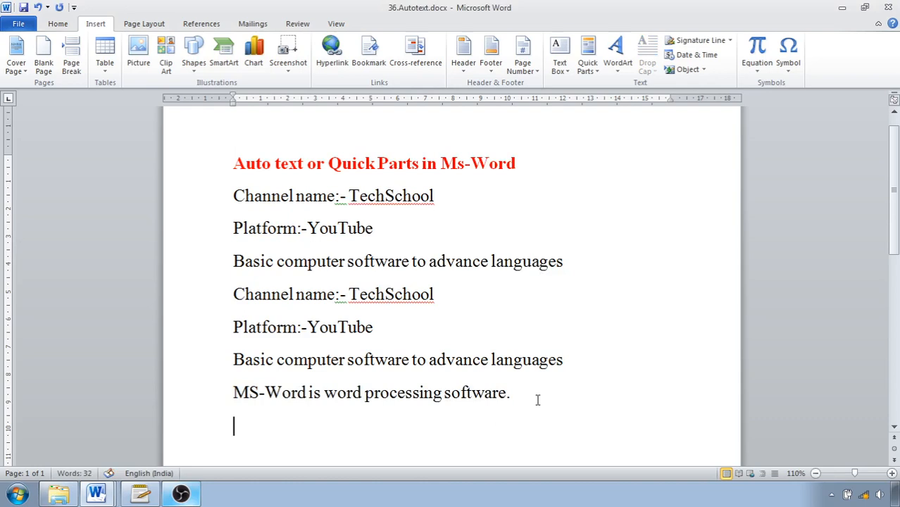
{"action": "type", "text": "m"}
{"action": "key", "text": "BackSpace"}
{"action": "type", "text": "MS-Wor"}
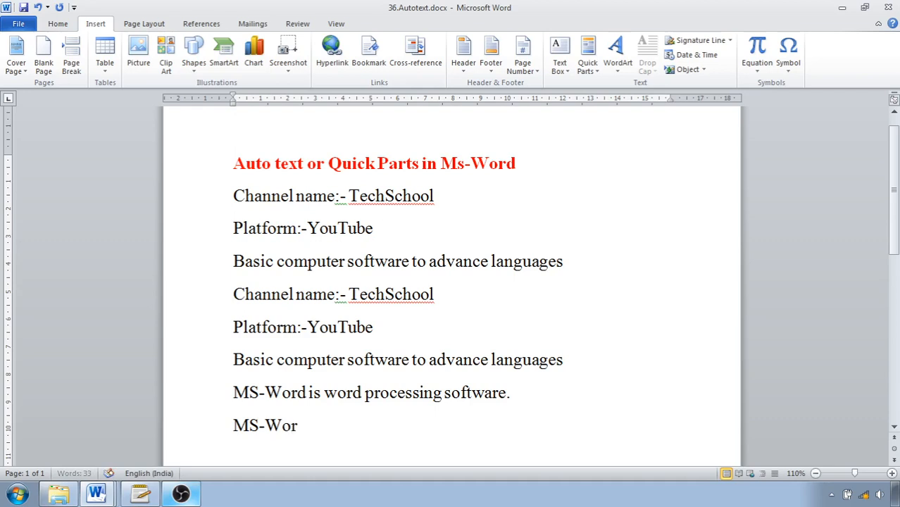
{"action": "type", "text": "d is"}
- Insert the "MS-Word is word" entry from the AutoText gallery after "MS-Word is" and start a new line below it
{"action": "left_click", "coordinate": [588, 76]}
{"action": "mouse_move", "coordinate": [610, 85]}
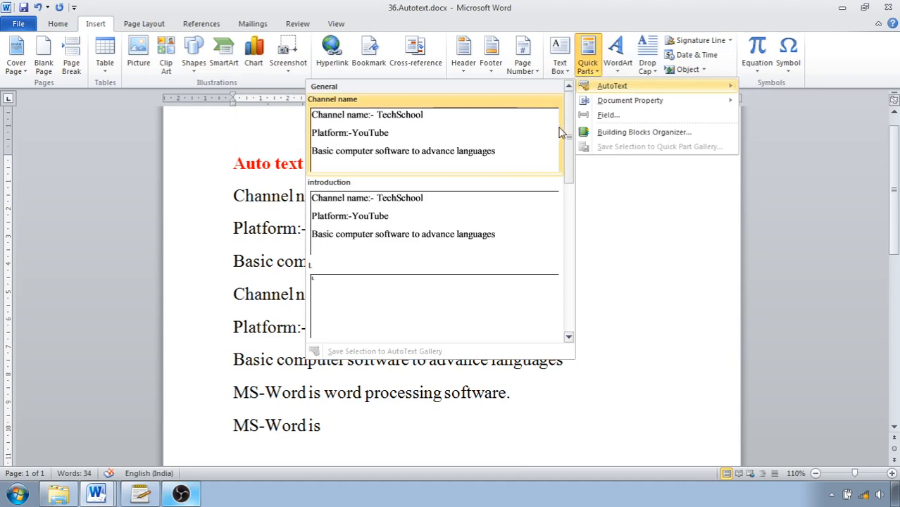
{"action": "left_click_drag", "start_coordinate": [568, 131], "coordinate": [564, 292]}
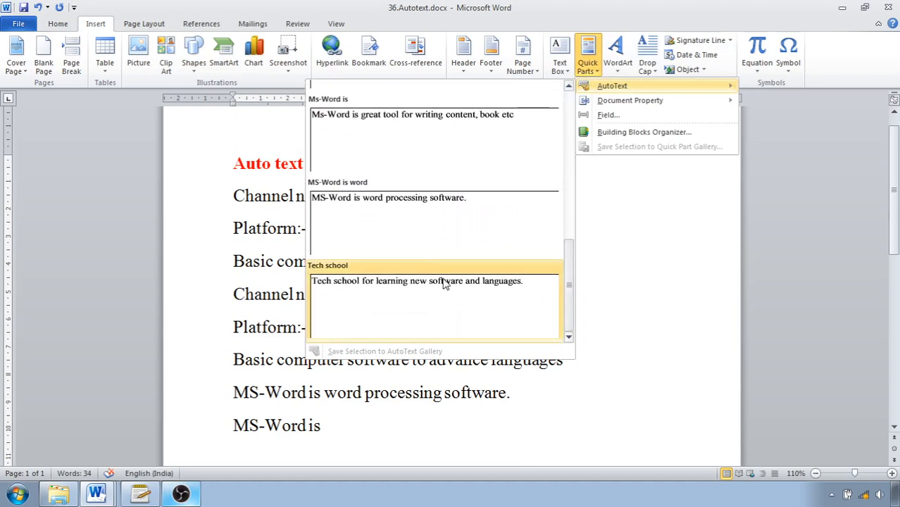
{"action": "left_click", "coordinate": [398, 238]}
{"action": "scroll", "coordinate": [396, 226], "scroll_direction": "up", "scroll_amount": 2}
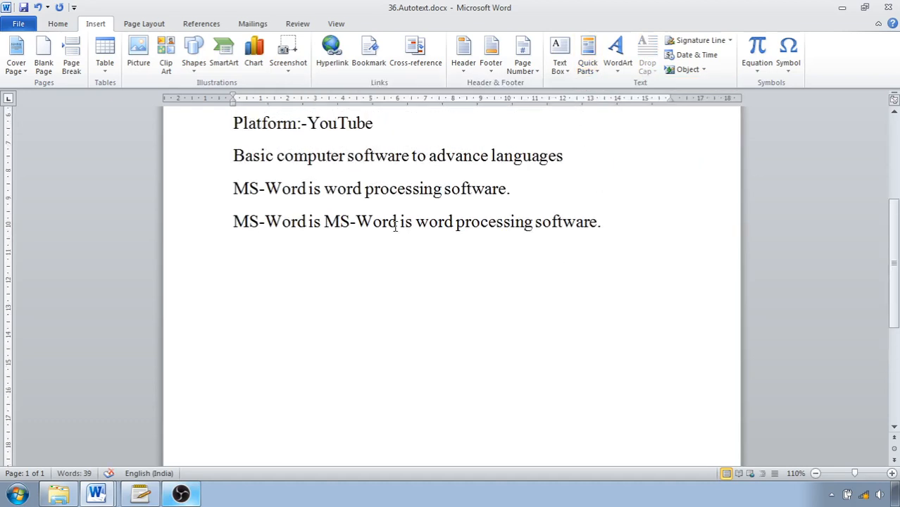
{"action": "scroll", "coordinate": [393, 196], "scroll_direction": "up", "scroll_amount": 2}
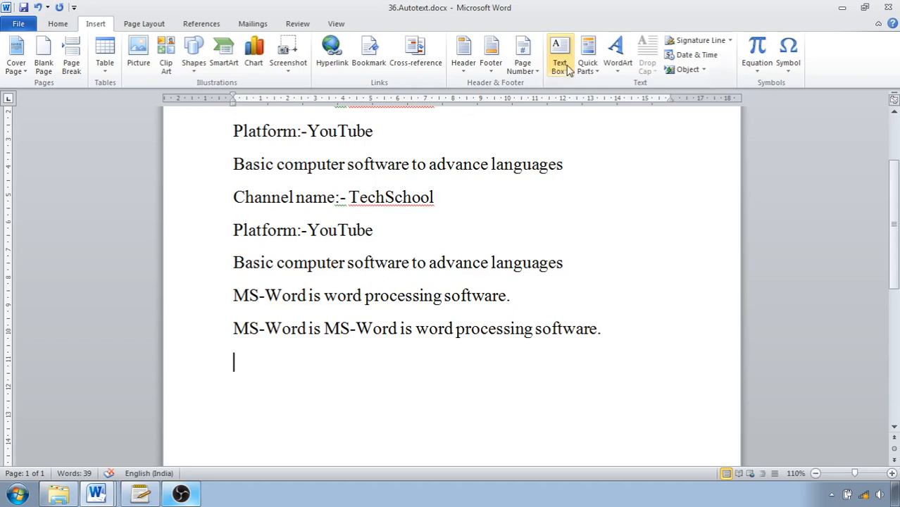
- Find the name of the introduction entry in the AutoText gallery and insert it on the empty line by entering "intr" and accepting the suggestion
{"action": "scroll", "coordinate": [515, 206], "scroll_direction": "up", "scroll_amount": 1}
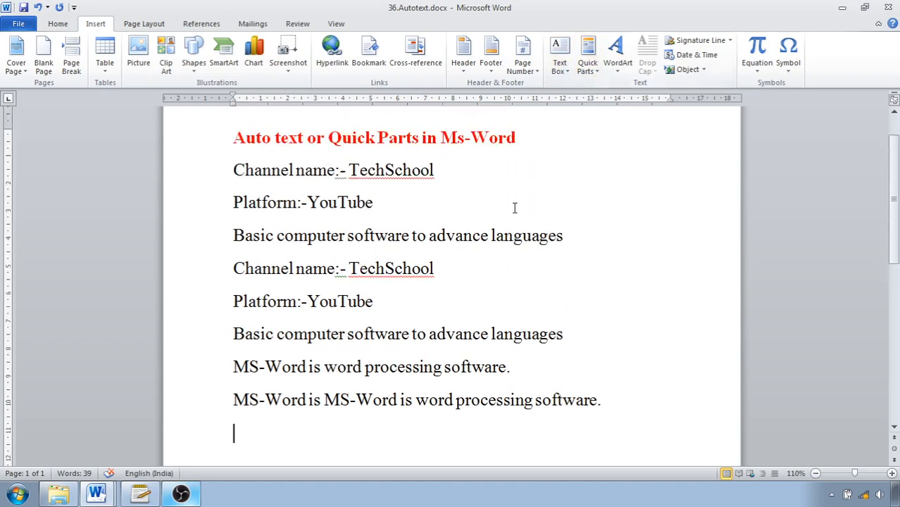
{"action": "left_click", "coordinate": [589, 72]}
{"action": "mouse_move", "coordinate": [592, 87]}
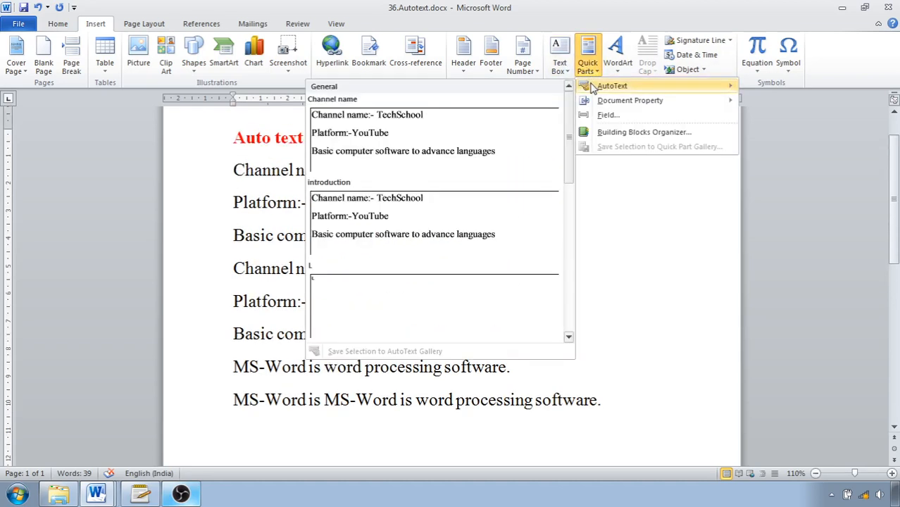
{"action": "left_click_drag", "start_coordinate": [563, 92], "coordinate": [558, 176]}
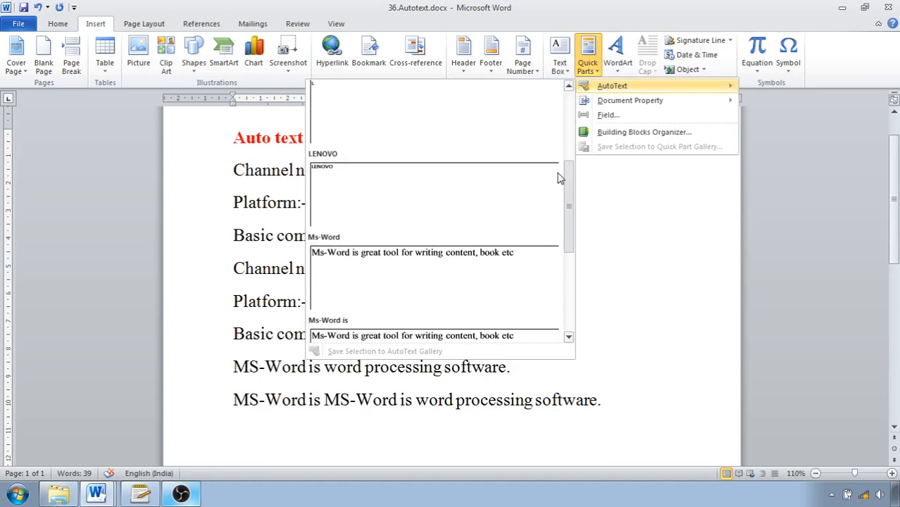
{"action": "left_click_drag", "start_coordinate": [559, 178], "coordinate": [556, 130]}
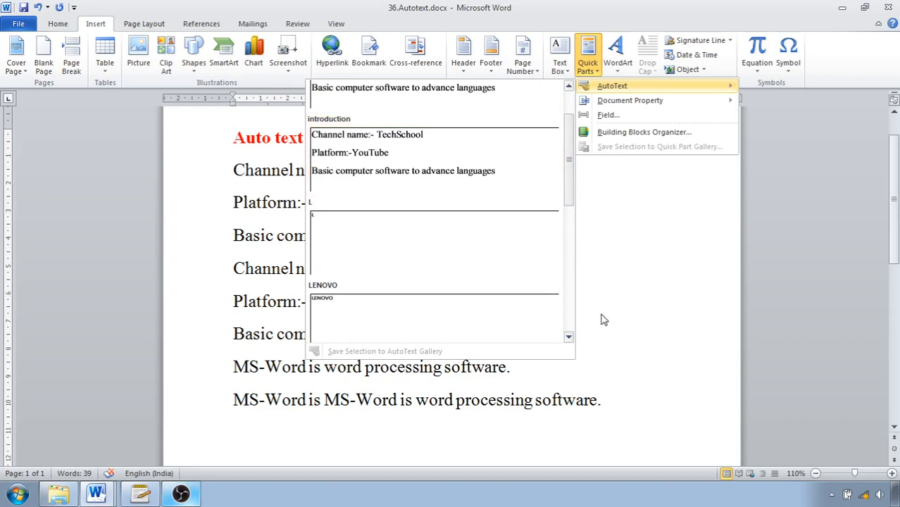
{"action": "left_click", "coordinate": [610, 380]}
{"action": "type", "text": "intr"}
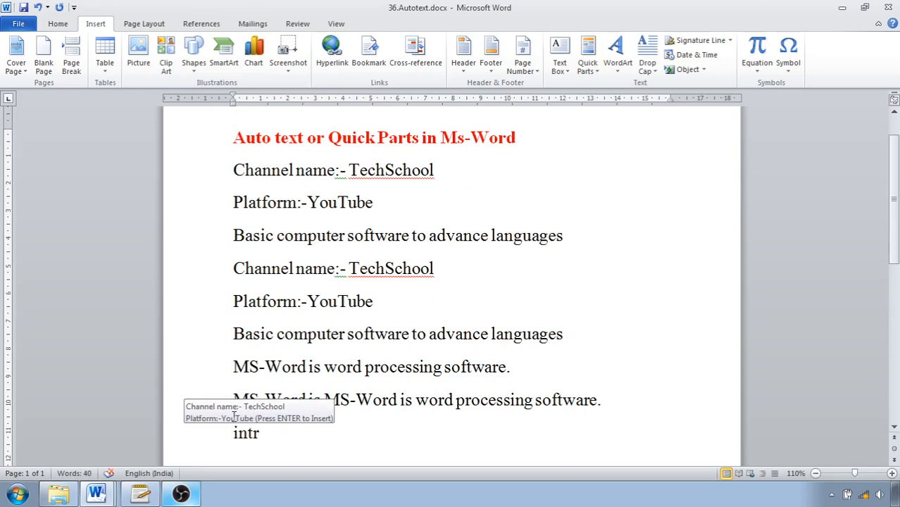
{"action": "key", "text": "Return"}
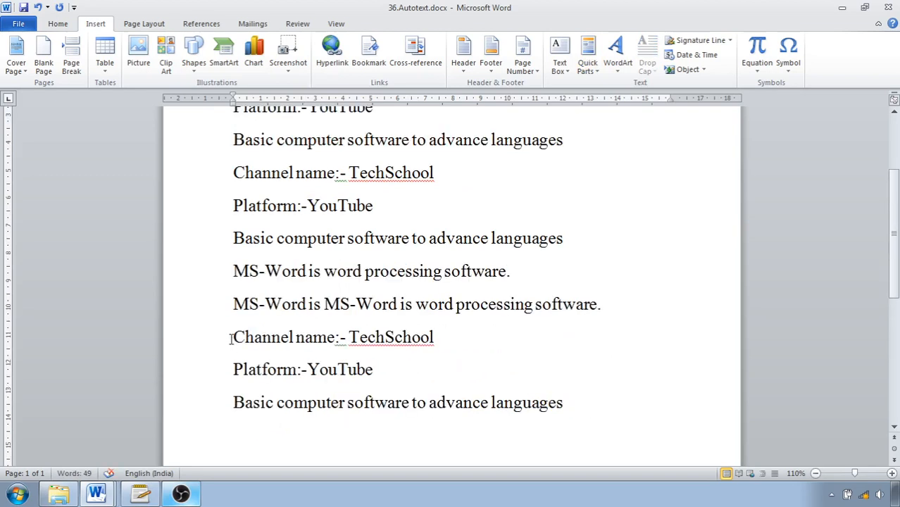
- Select the three-line passage just inserted below the MS-Word sentences and review it against the earlier document text
{"action": "left_click_drag", "start_coordinate": [231, 338], "coordinate": [534, 424]}
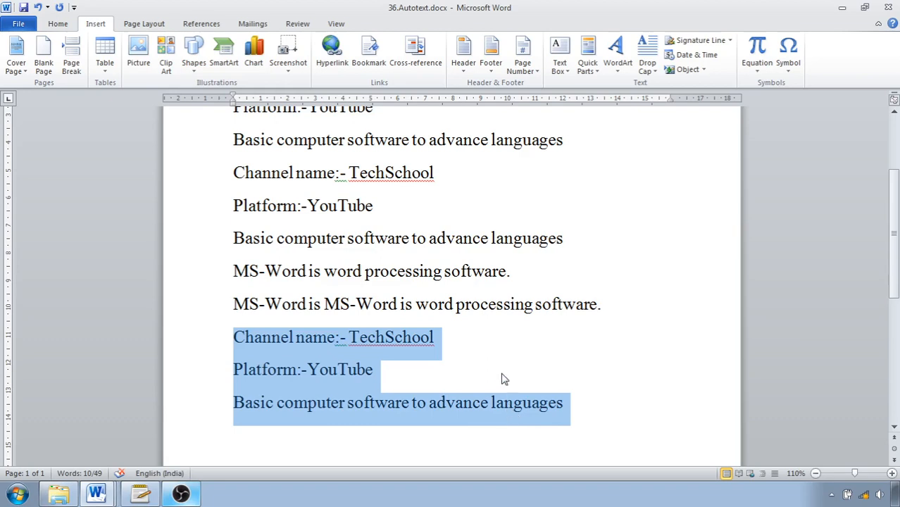
{"action": "scroll", "coordinate": [503, 350], "scroll_direction": "up", "scroll_amount": 1}
{"action": "scroll", "coordinate": [503, 350], "scroll_direction": "up", "scroll_amount": 3}
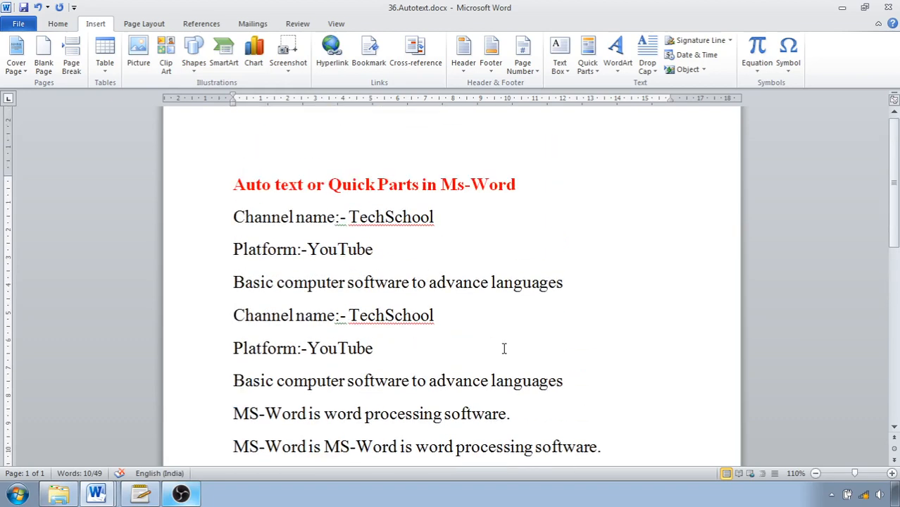